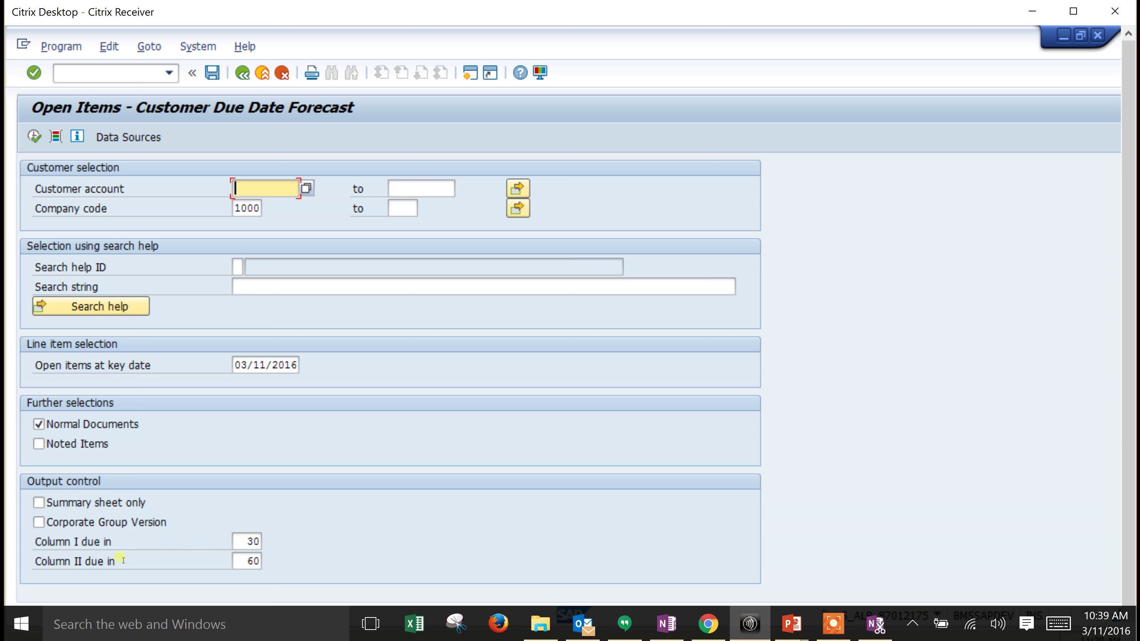
Run the Customer Due Date Forecast for company code 1000 as of 03/11/2016, with 30- and 60-day columns.
left_click(34, 137)
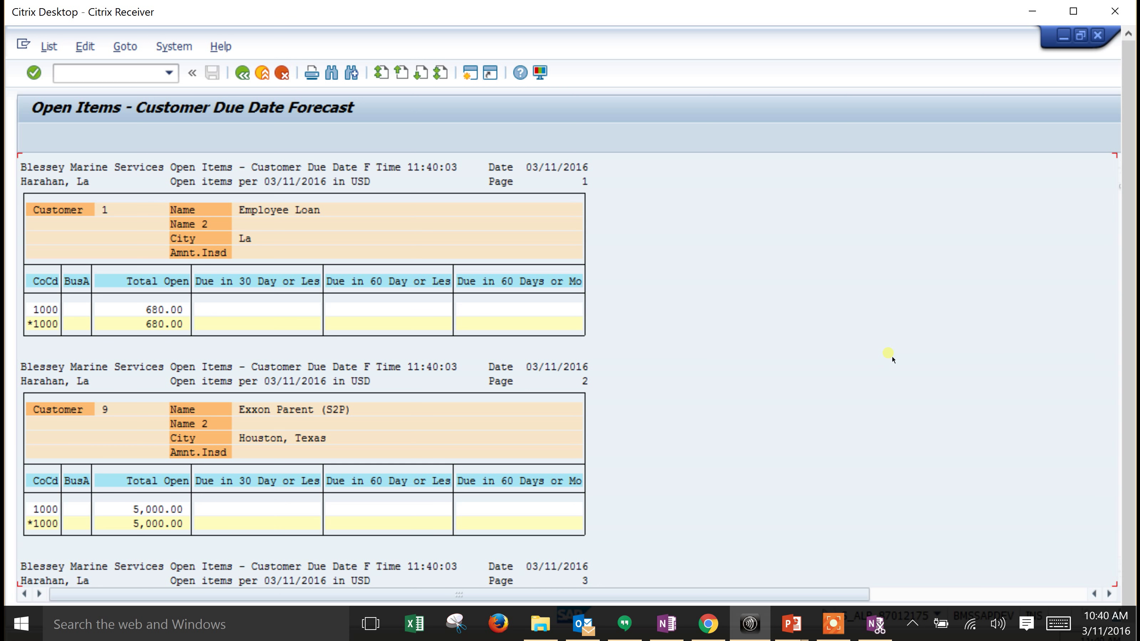
scroll(892, 357, "down", 10)
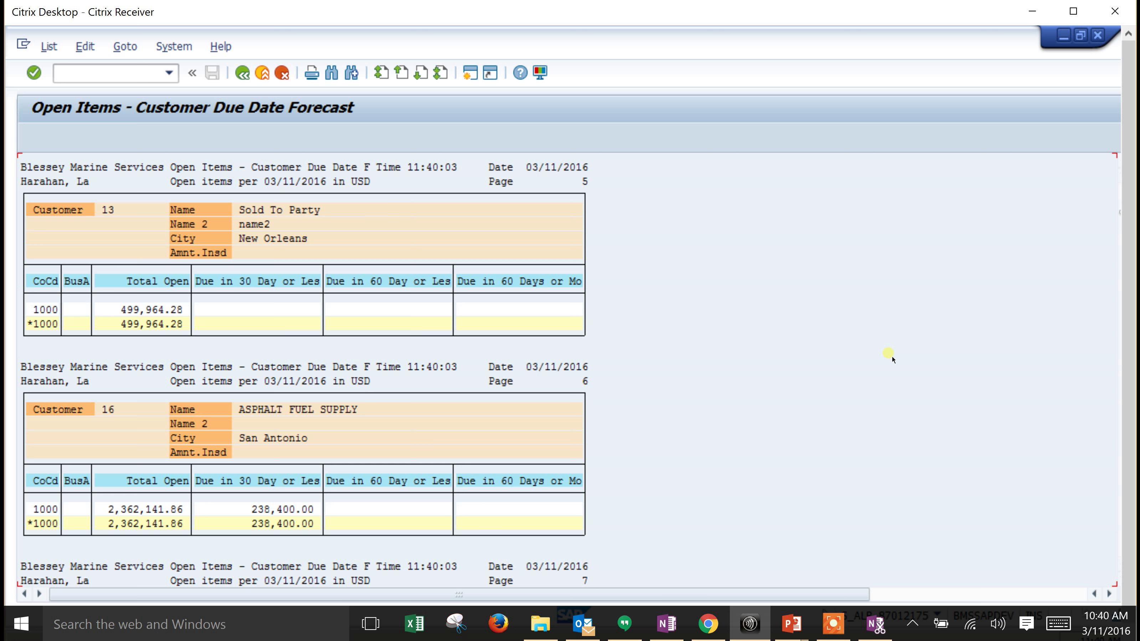
key("Page_Down")
key("Page_Down")
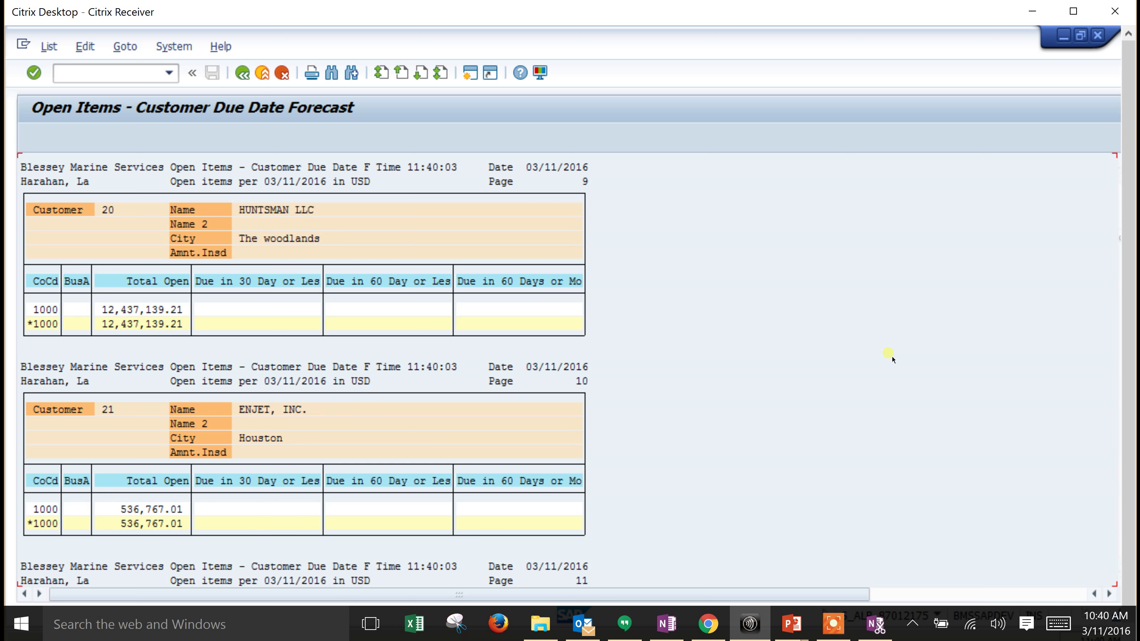
key("Page_Down")
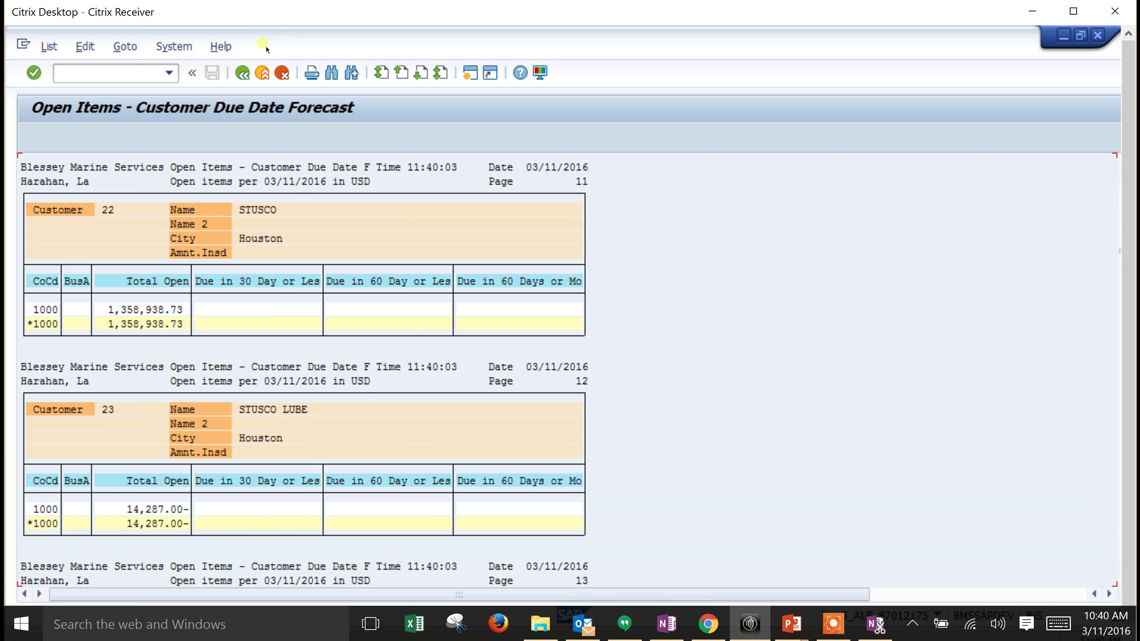
left_click(243, 72)
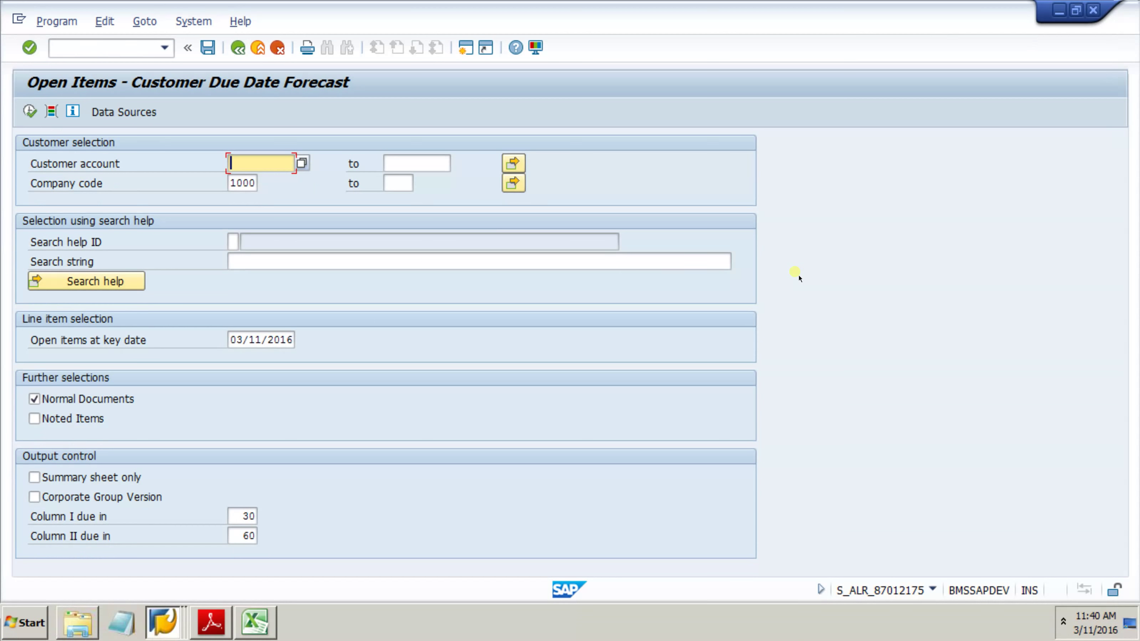
left_click(164, 622)
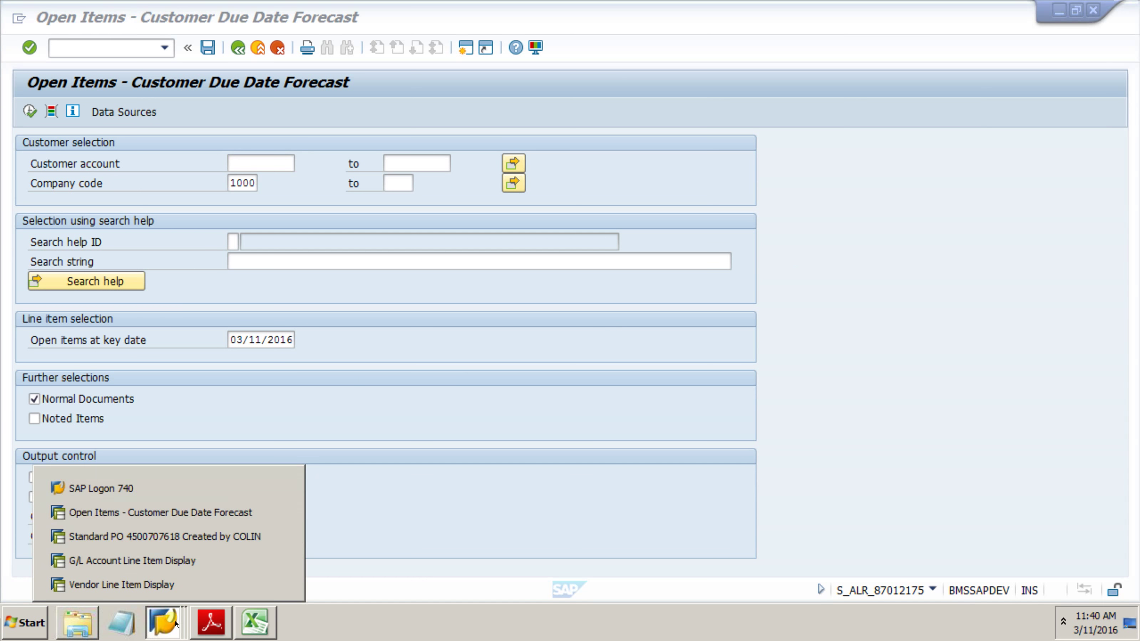
left_click(177, 539)
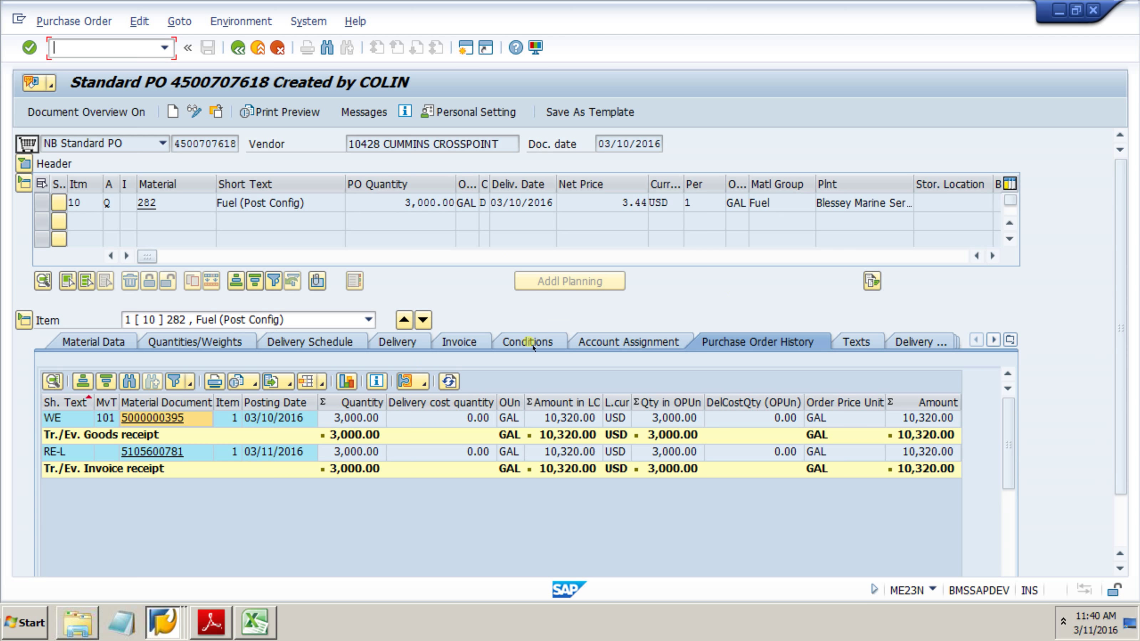
left_click(622, 343)
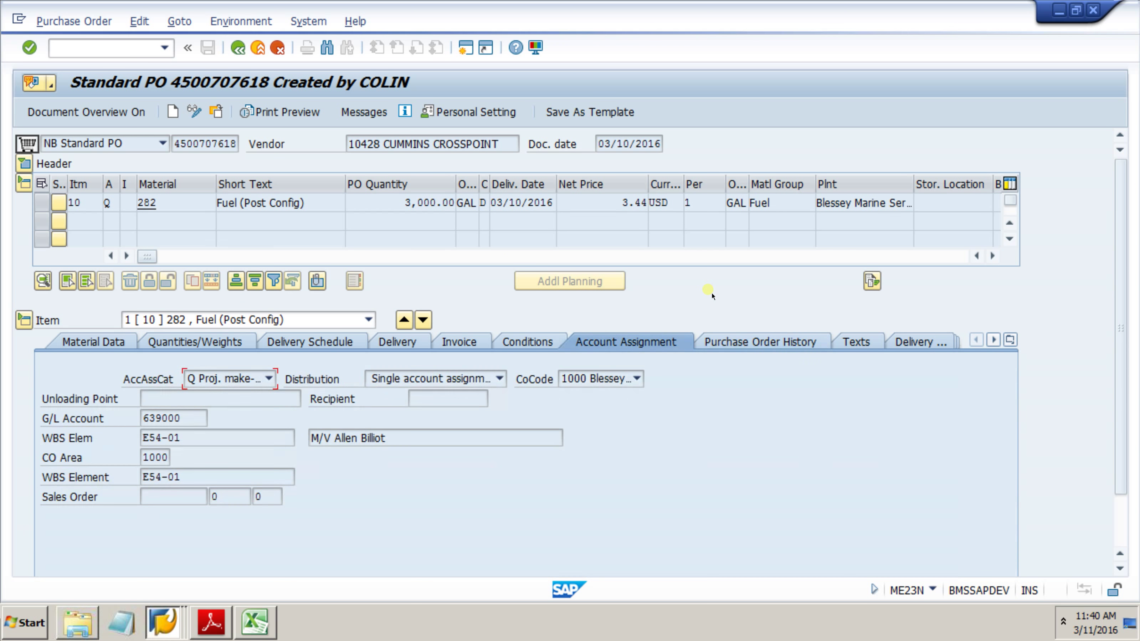
left_click(754, 341)
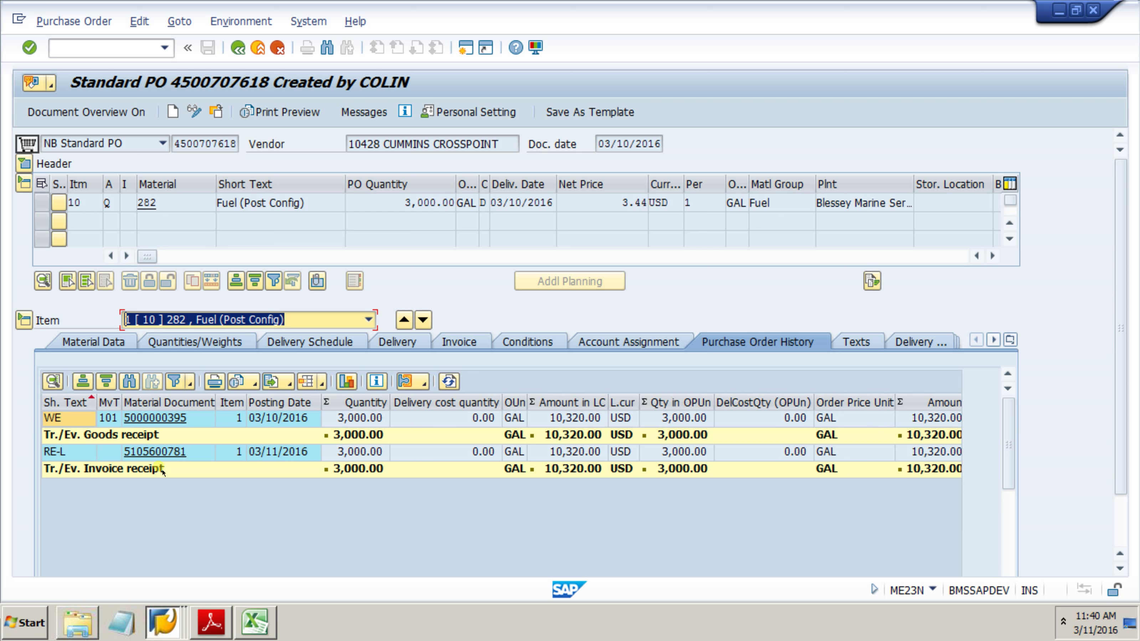
left_click(174, 420)
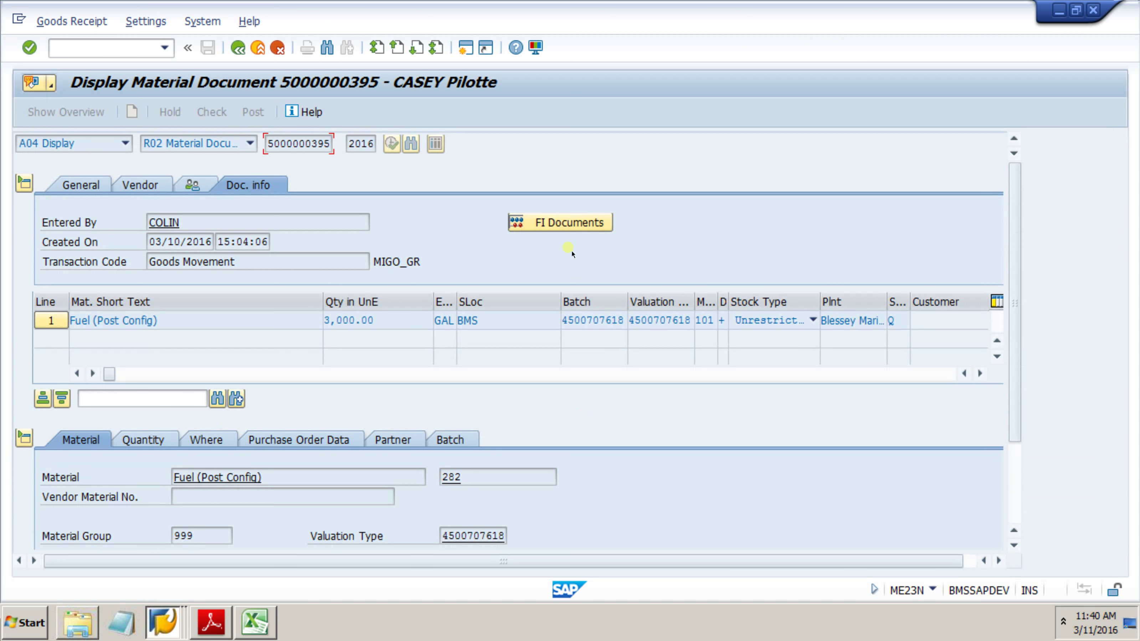
left_click(563, 224)
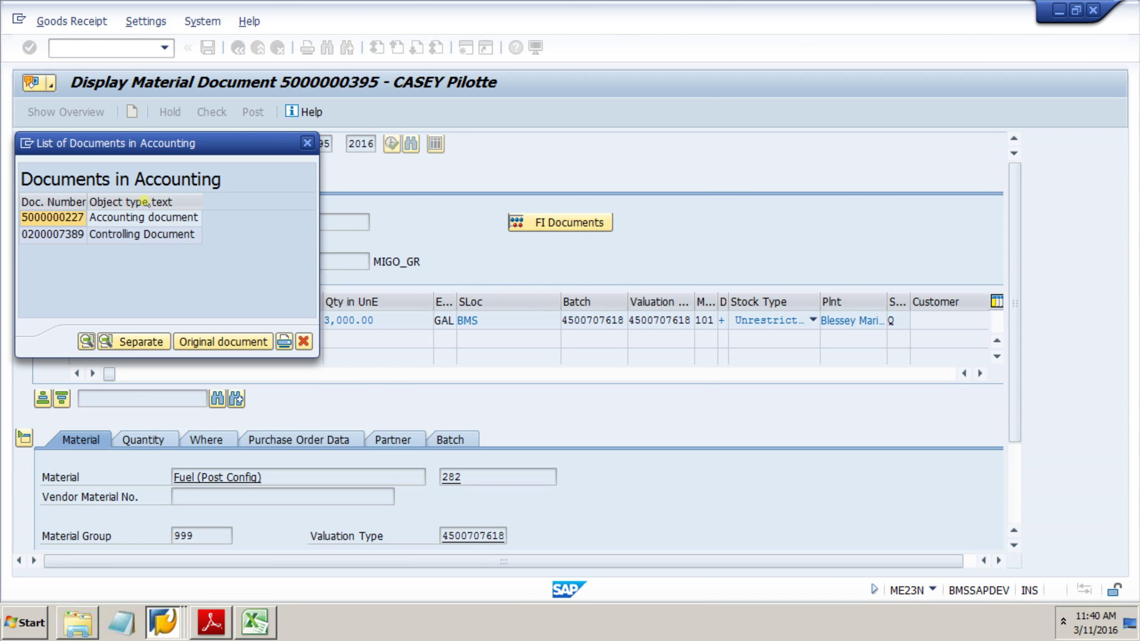
left_click(57, 219)
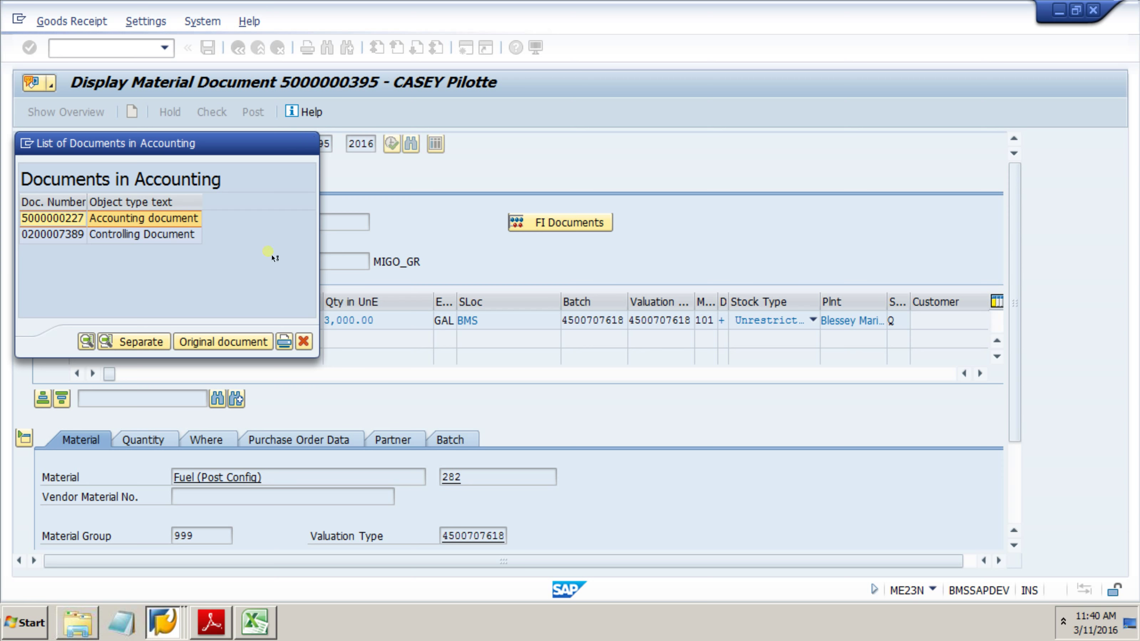
key("Return")
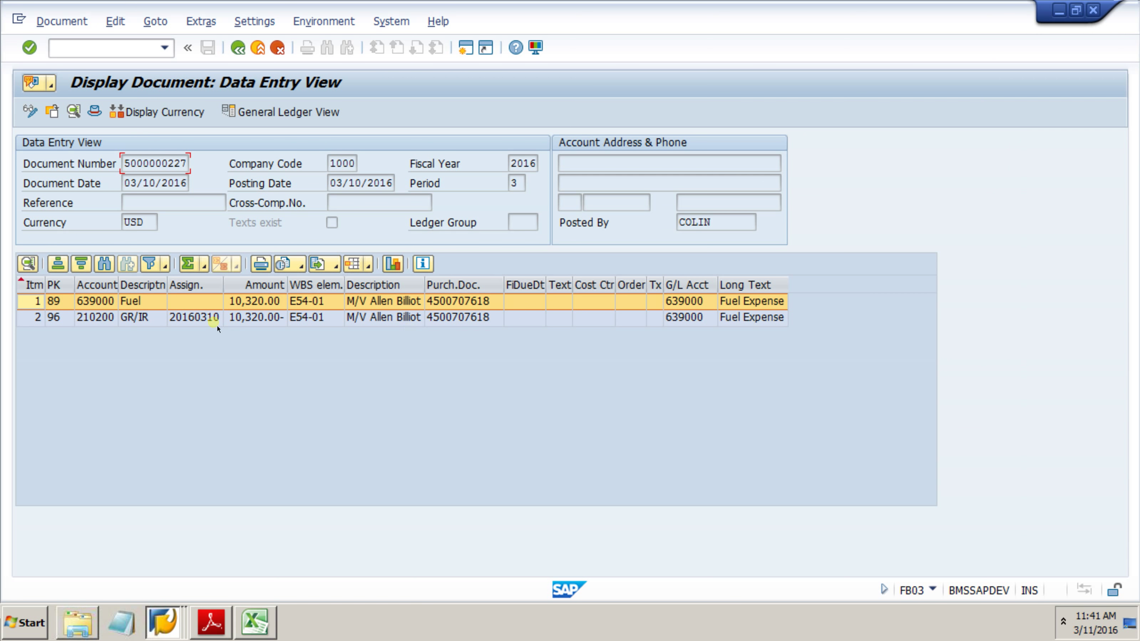
Inspect the document header's entry date and MIGO_GR transaction code.
left_click(95, 111)
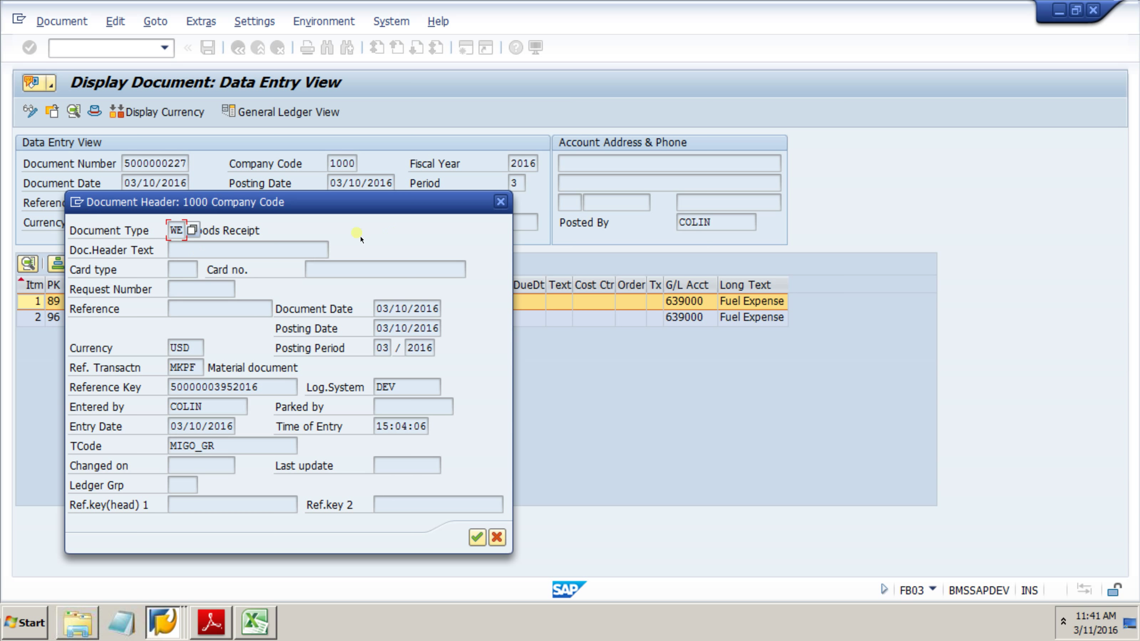
left_click_drag(217, 410, 272, 444)
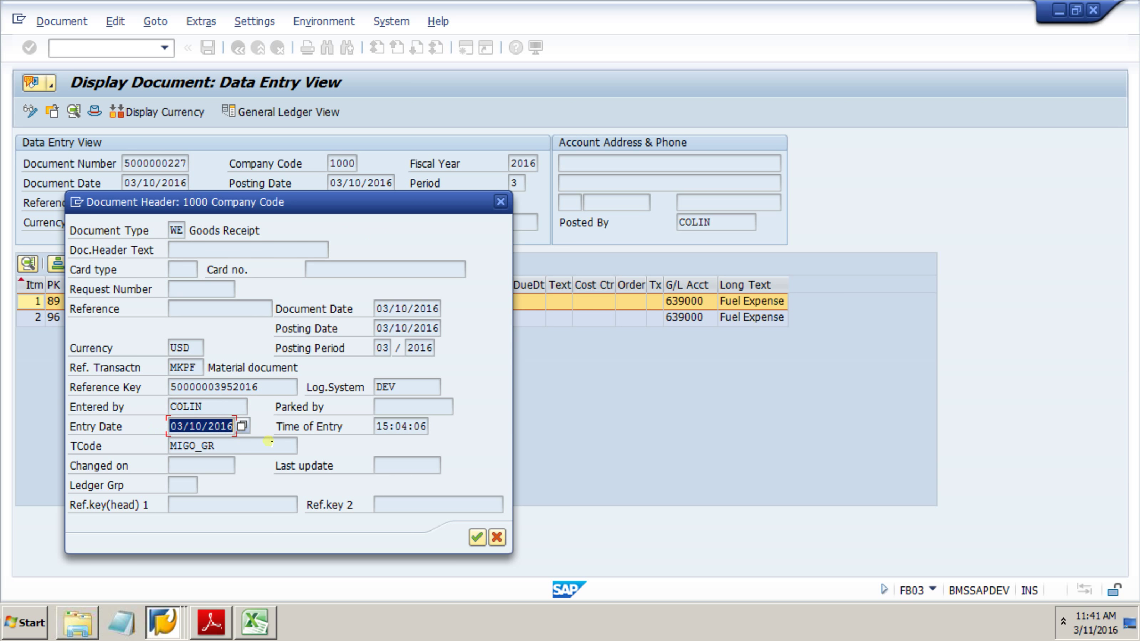
left_click_drag(171, 446, 176, 555)
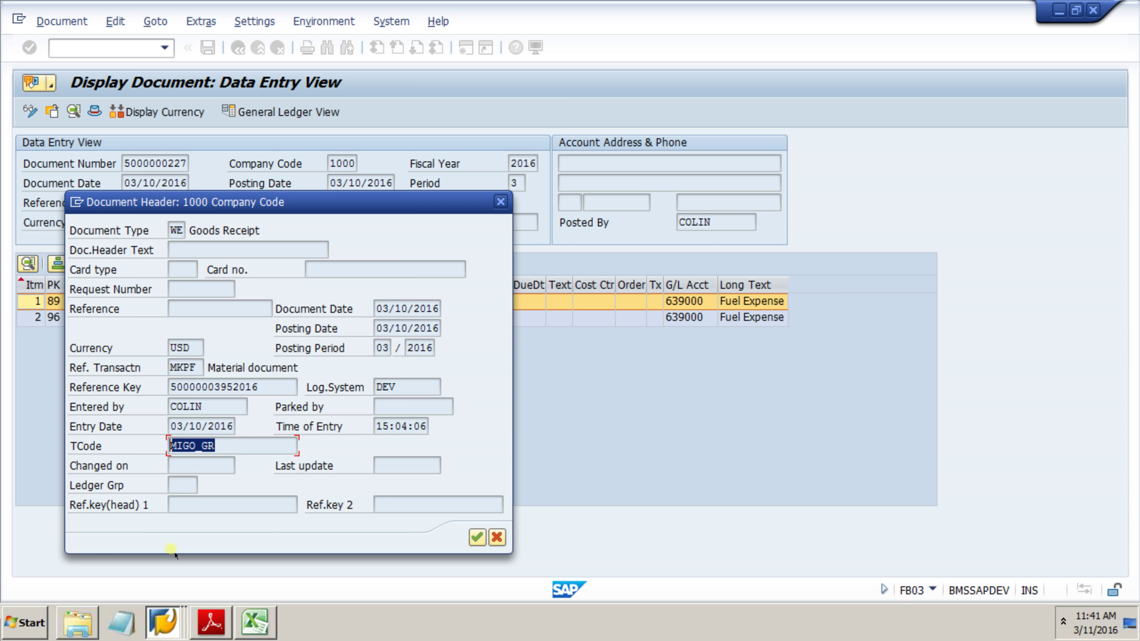
left_click(478, 539)
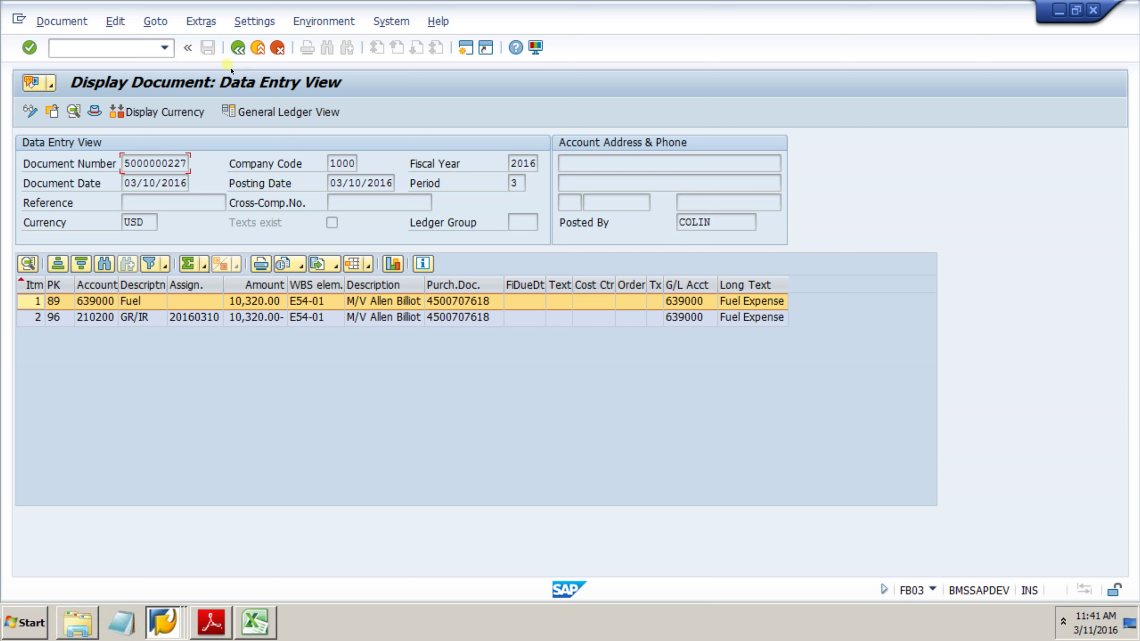
Open controlling document 200007389 and expand it to its 10,320.00 Fuel line for WBS E54-01.
left_click(238, 47)
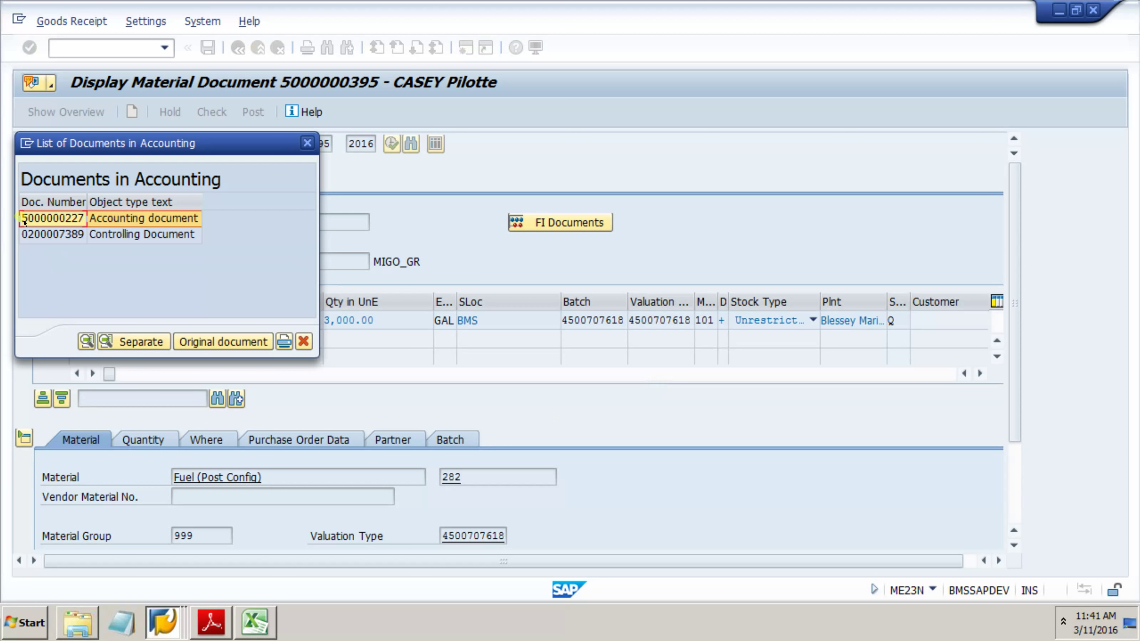
double_click(95, 237)
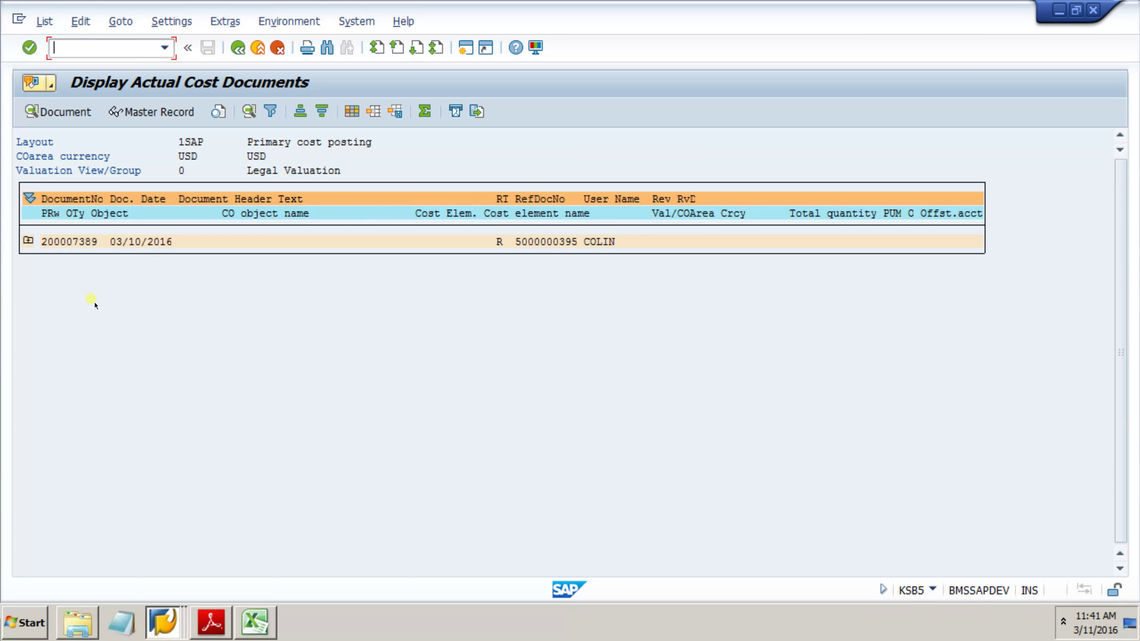
left_click(28, 240)
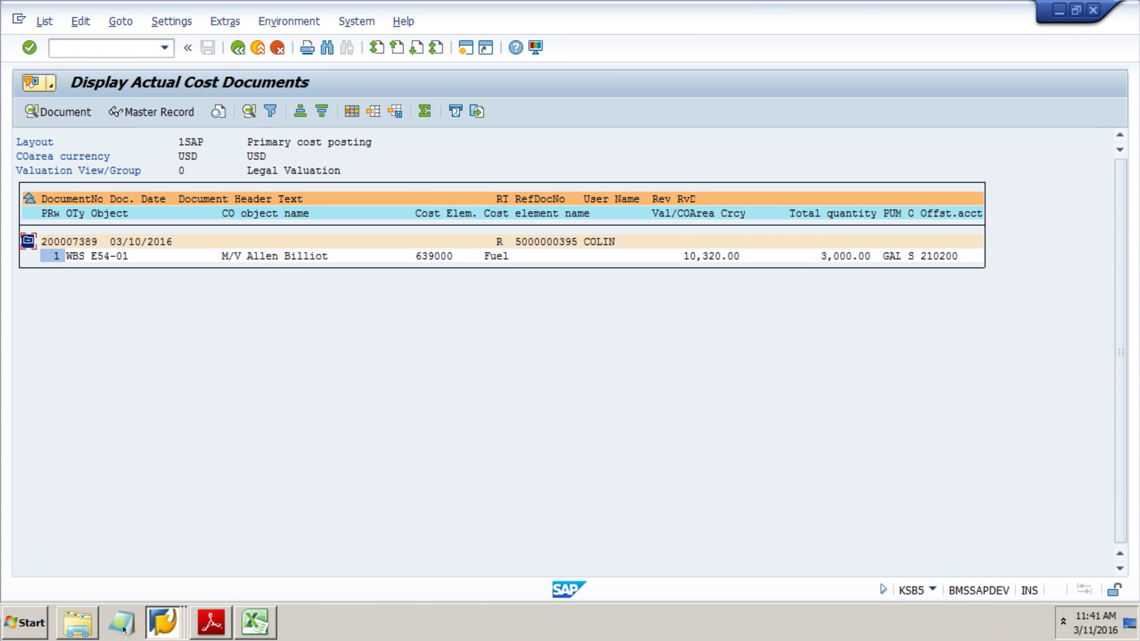
Bring up the list of open SAP windows from the taskbar.
left_click(163, 621)
left_click(164, 543)
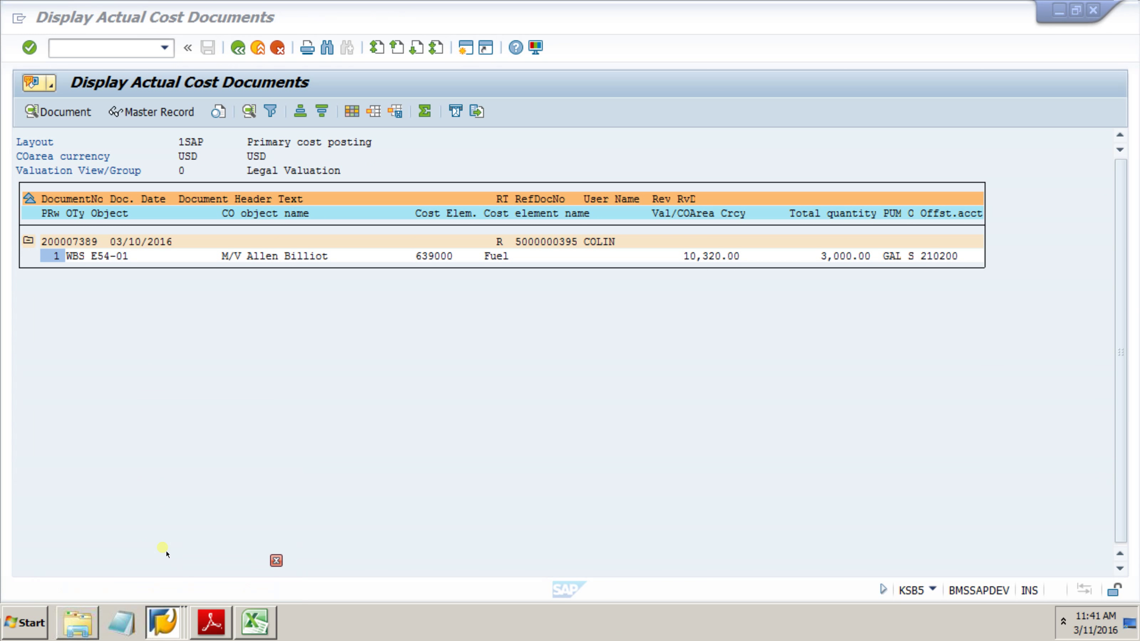
left_click(172, 617)
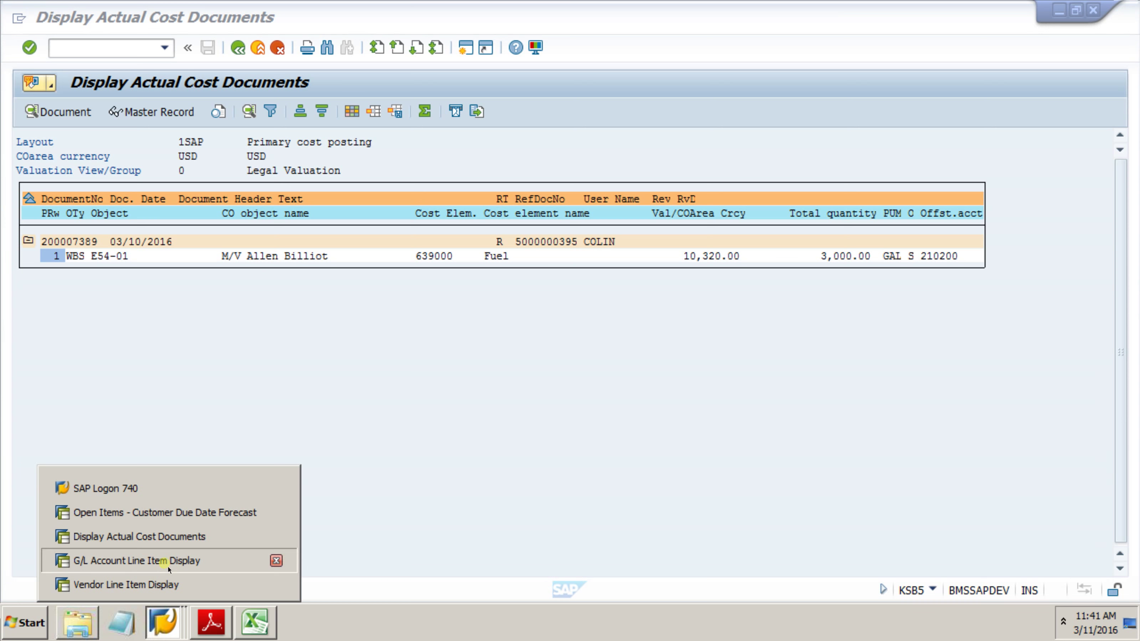
Run line items for G/L account 618000, check the layout list, then switch to Vendor Line Item Display.
left_click(173, 560)
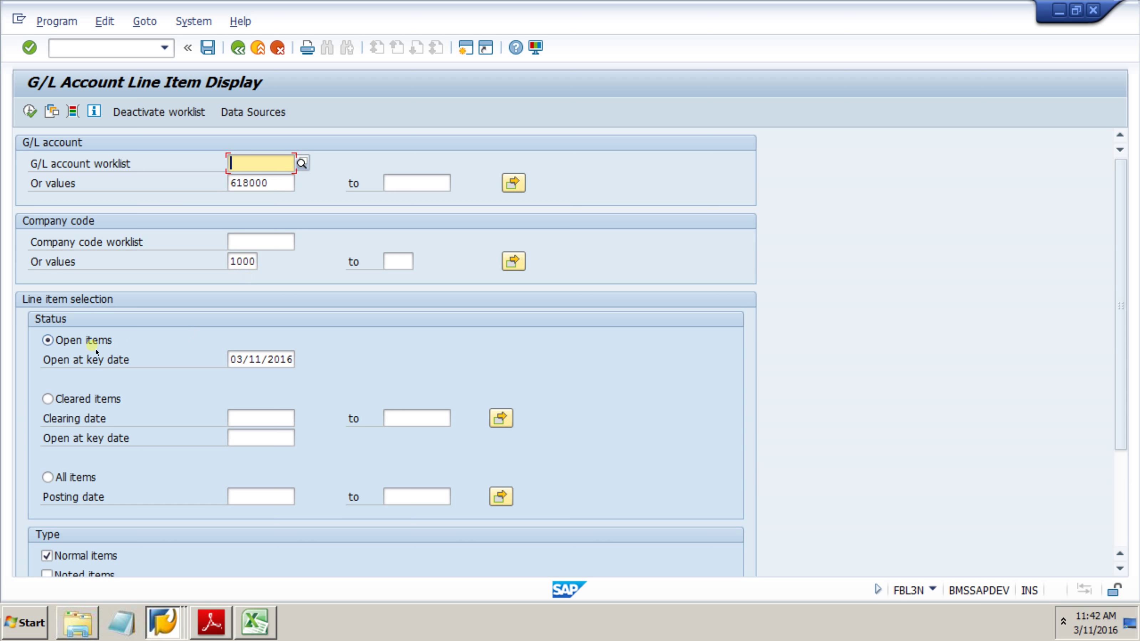
left_click(29, 110)
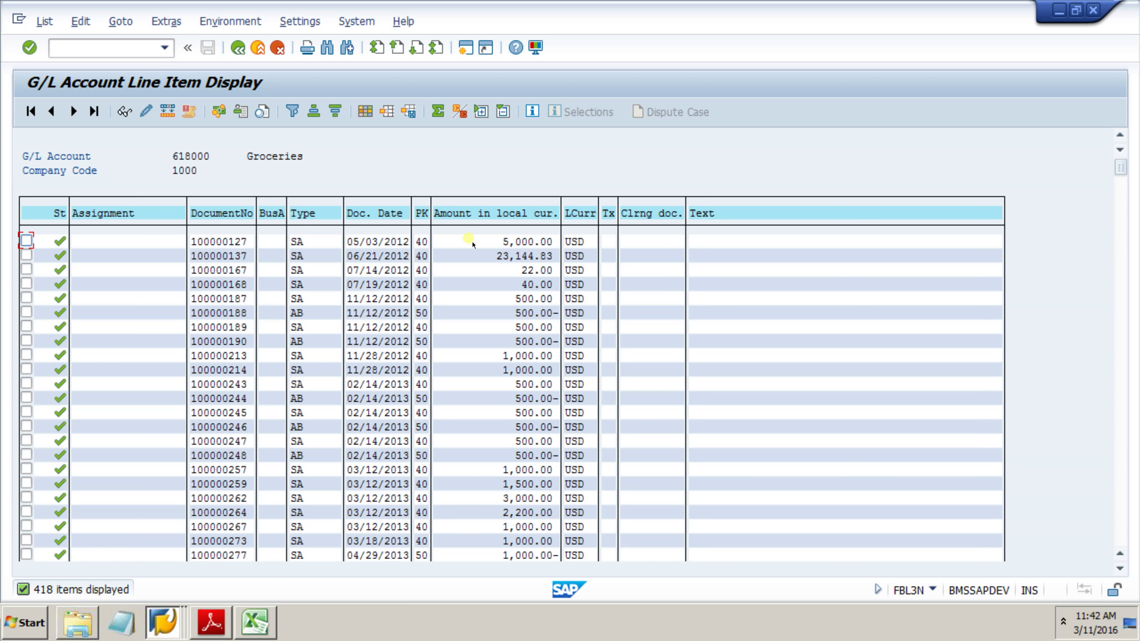
left_click(387, 112)
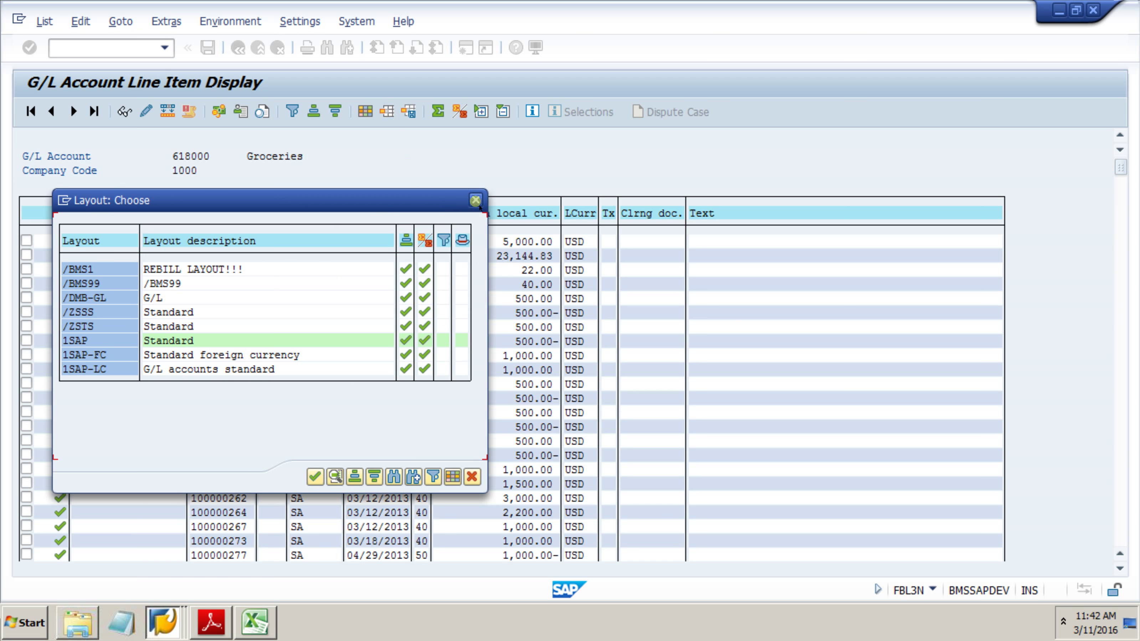
left_click(476, 200)
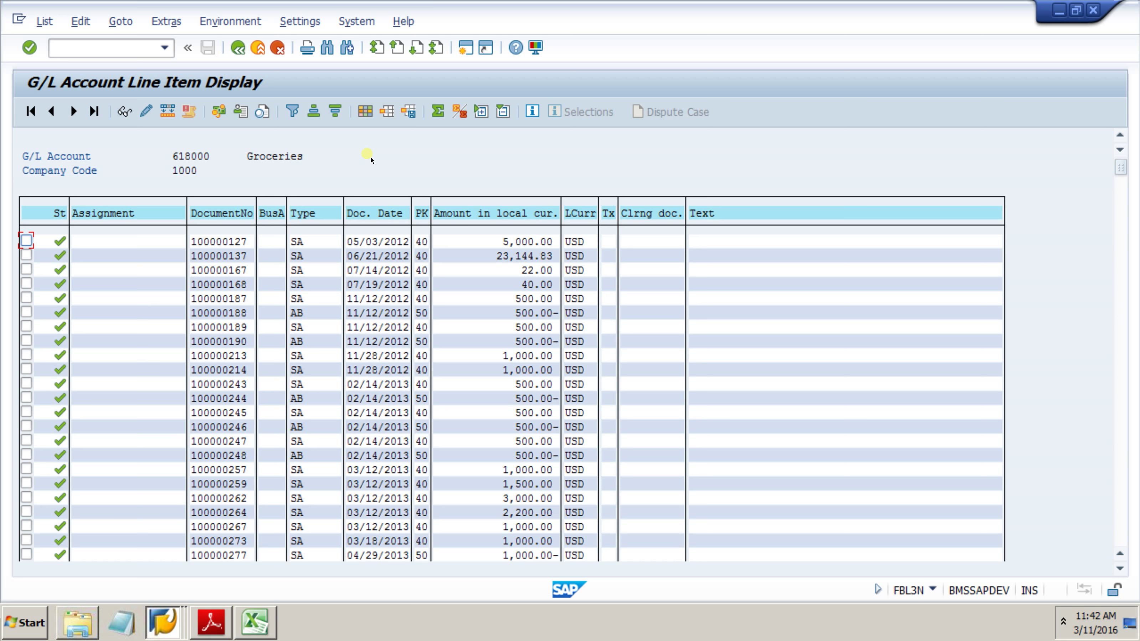
left_click(163, 622)
left_click(160, 585)
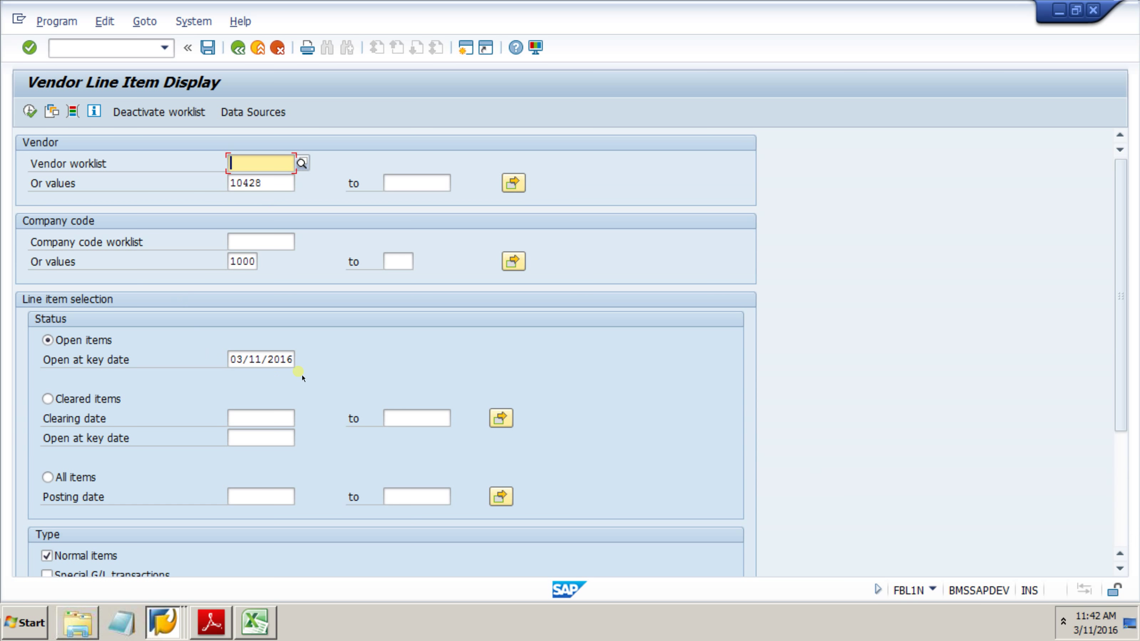
Execute FBL1N and scroll through the vendor's 63 overdue open items in company code 1000.
left_click(29, 111)
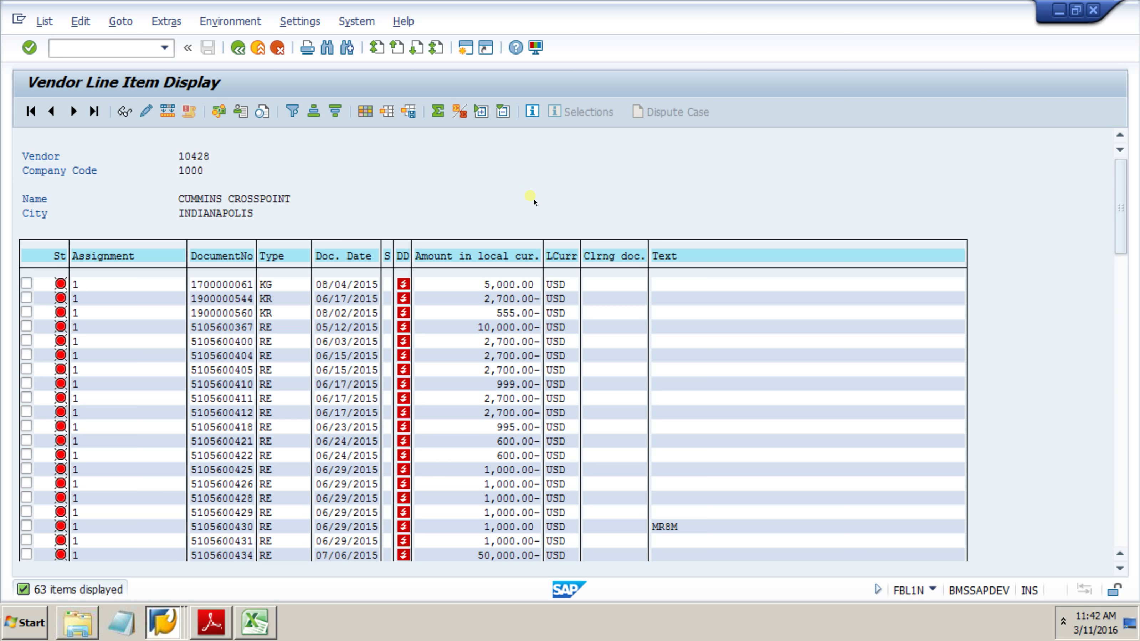
scroll(534, 199, "down", 6)
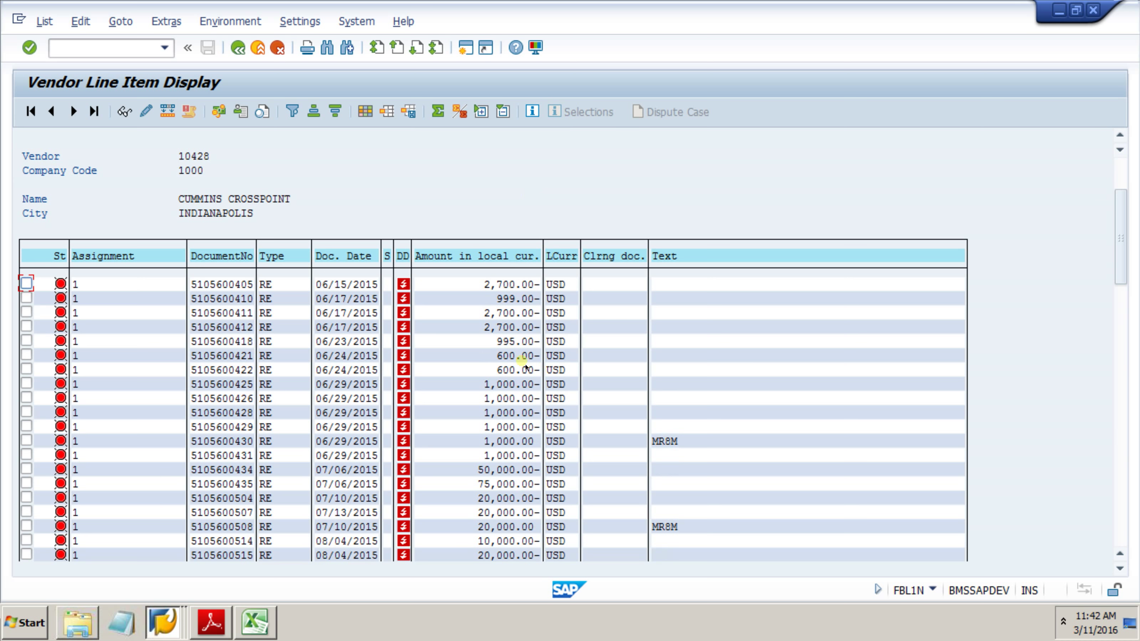
scroll(470, 213, "up", 2)
scroll(470, 213, "up", 4)
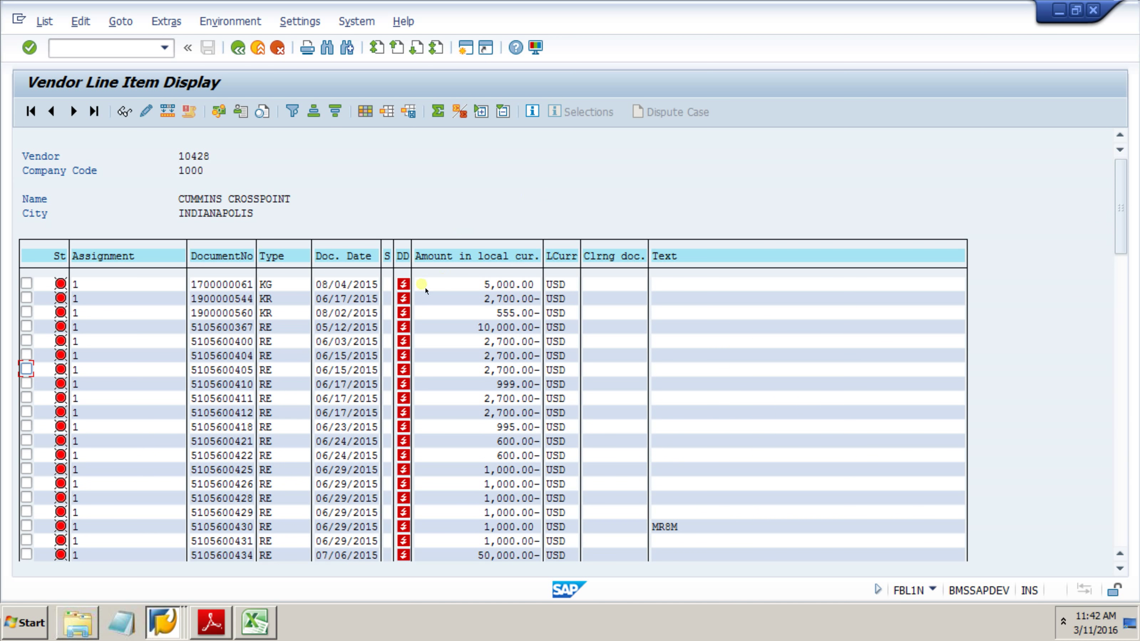
mouse_move(405, 288)
key("alt+Tab")
key("alt+Tab")
key("alt+Tab")
key("alt+Tab")
key("alt+Tab")
key("alt+Tab")
key("alt+Tab")
key("alt+Tab")
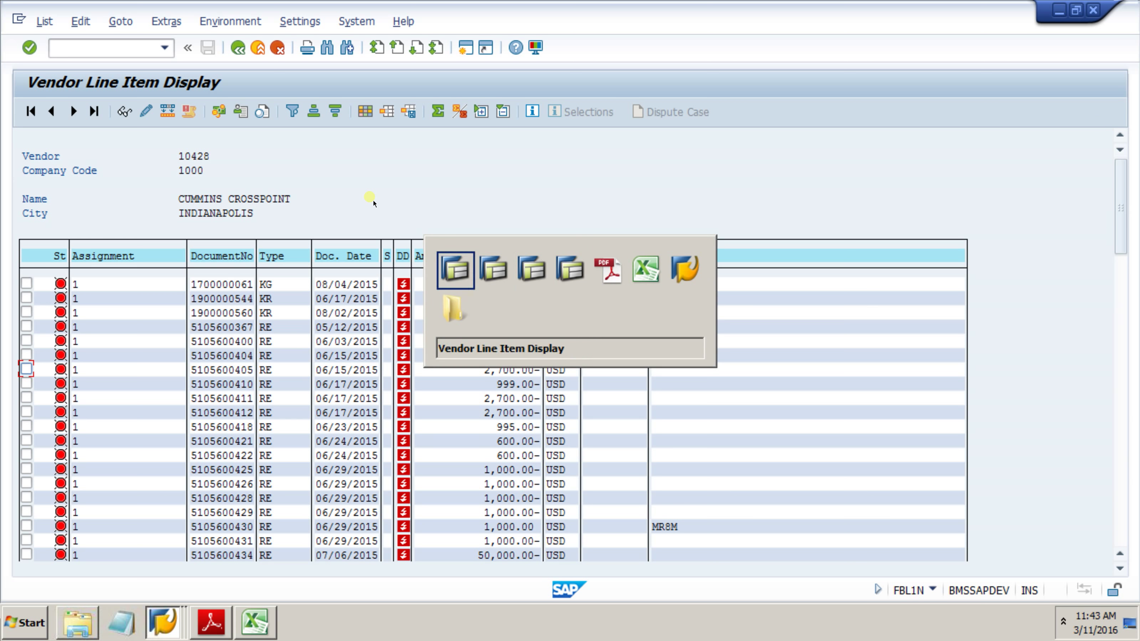
Bring the Customer Due Date Forecast screen forward, then move on to the PowerPoint slides.
key("alt+Tab")
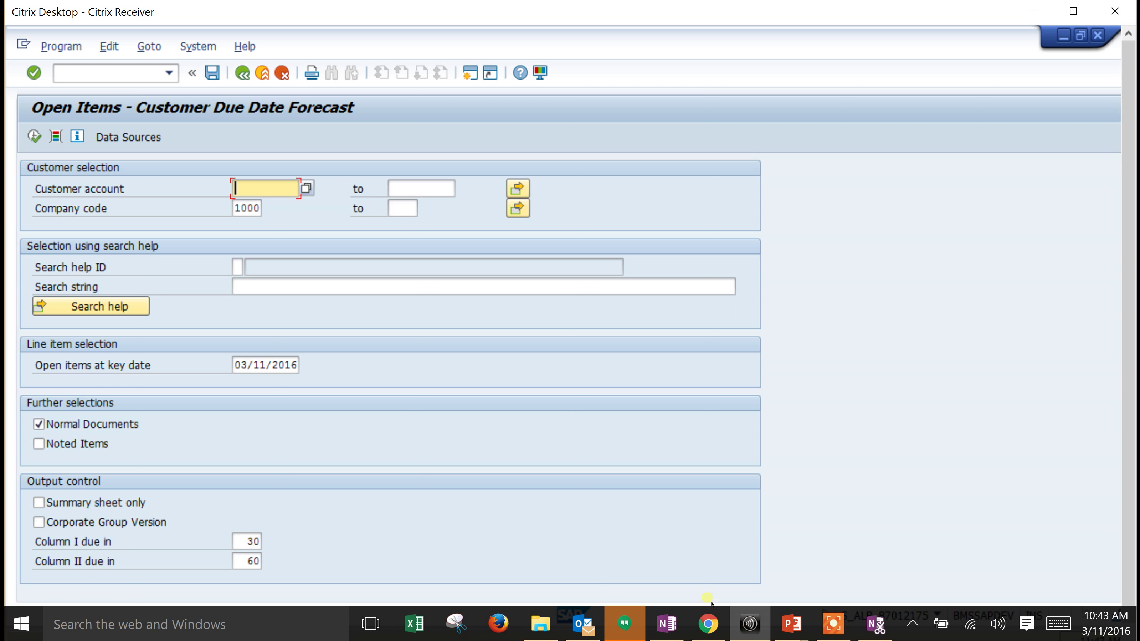
key("alt+Tab")
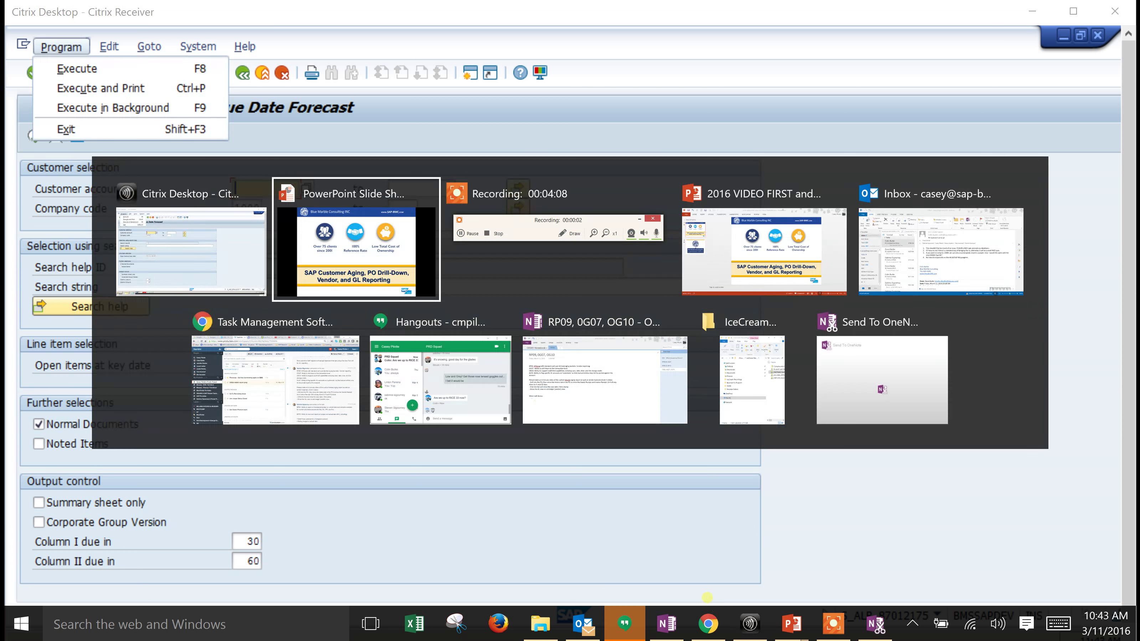